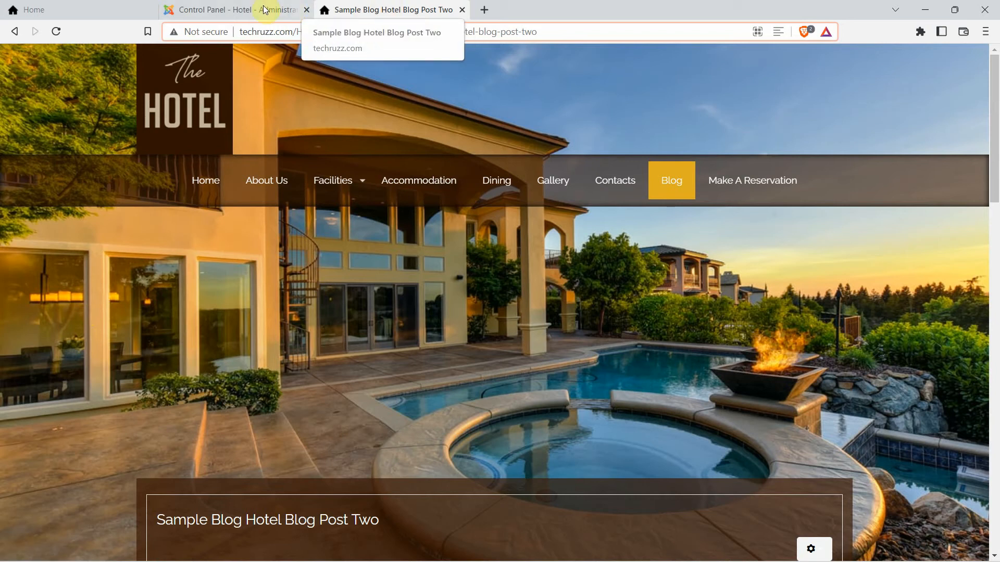
In the Joomla administrator's Global Configuration, enable Use URL Rewriting and save the configuration
click(232, 8)
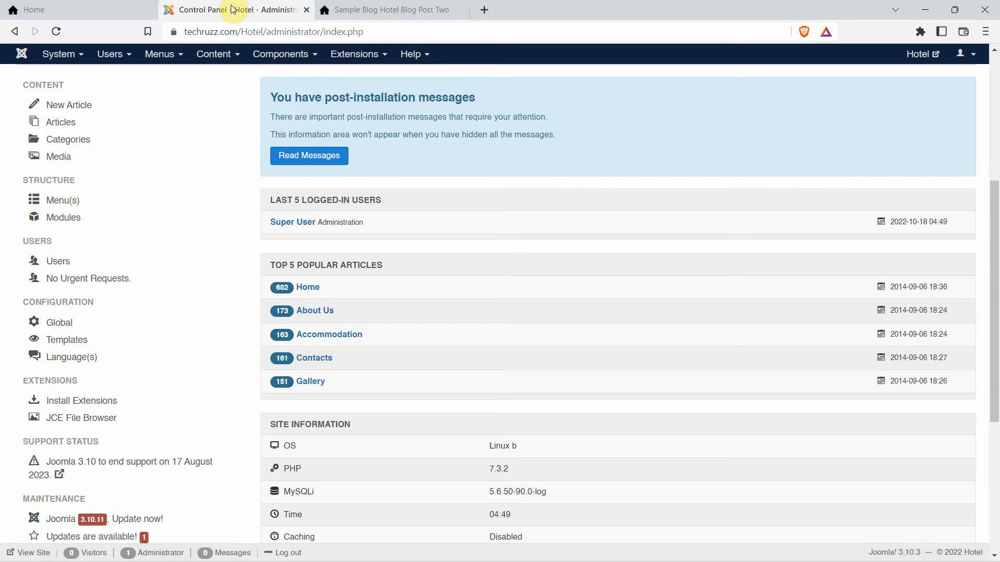
click(82, 60)
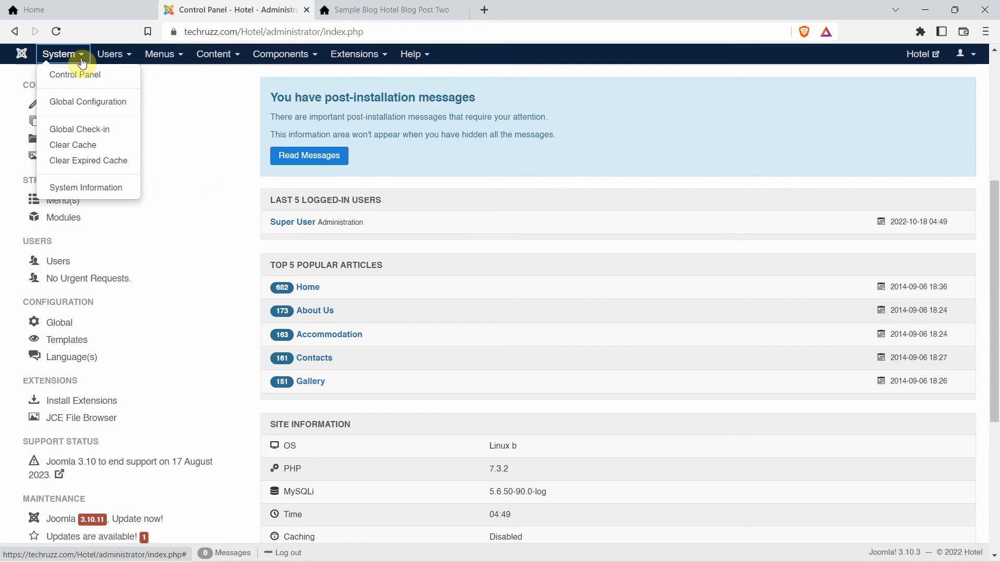
click(115, 103)
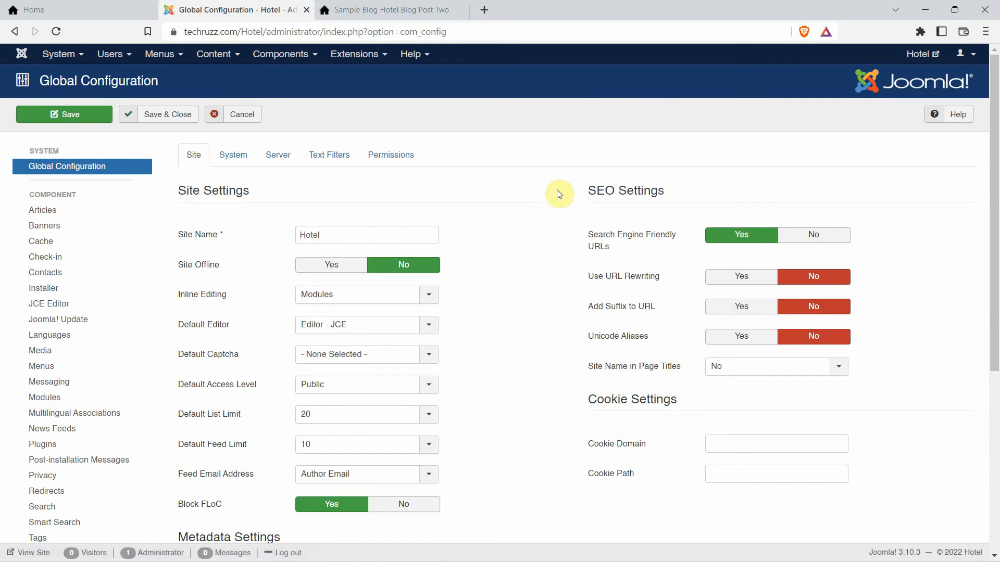
mouse_move(655, 285)
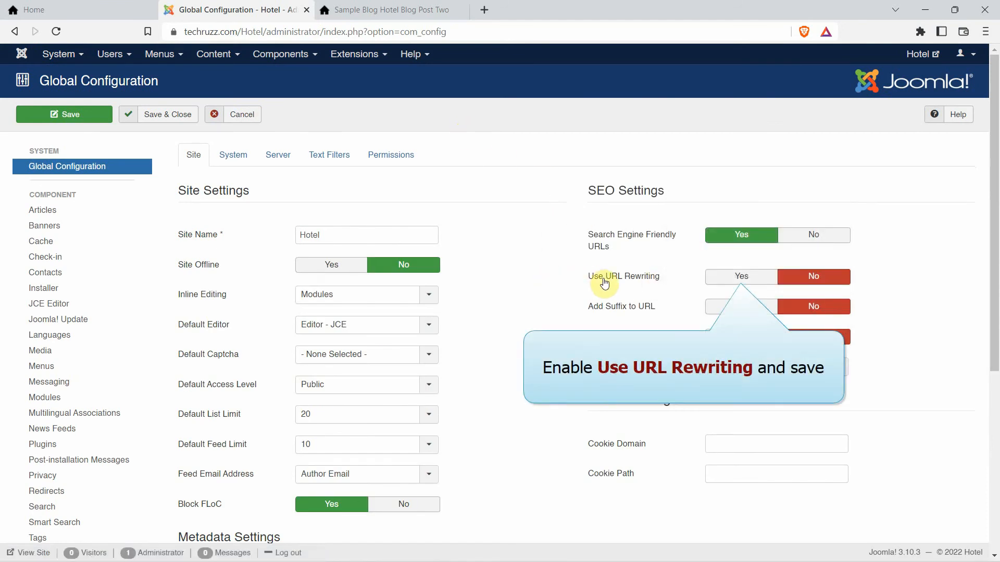
click(727, 280)
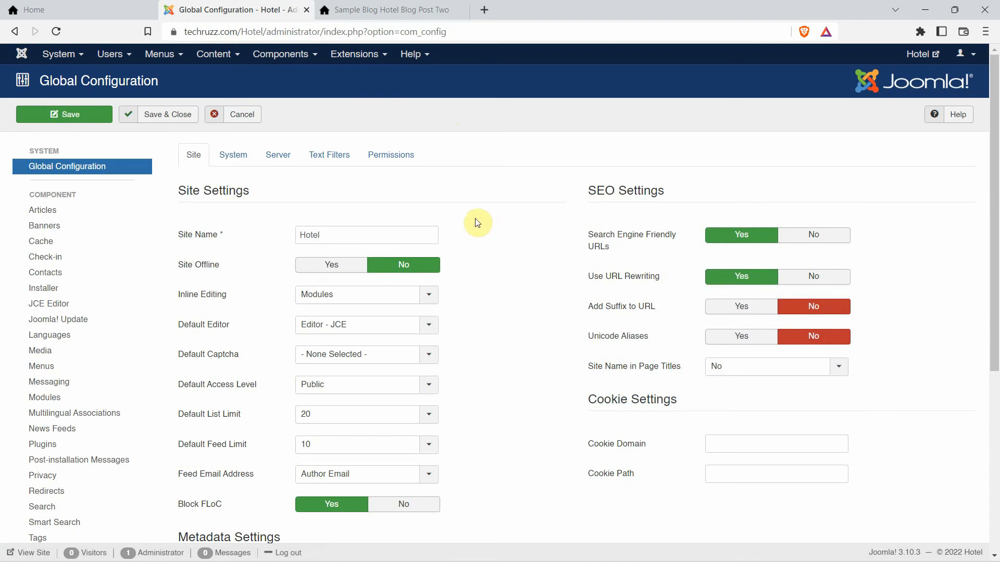
click(74, 118)
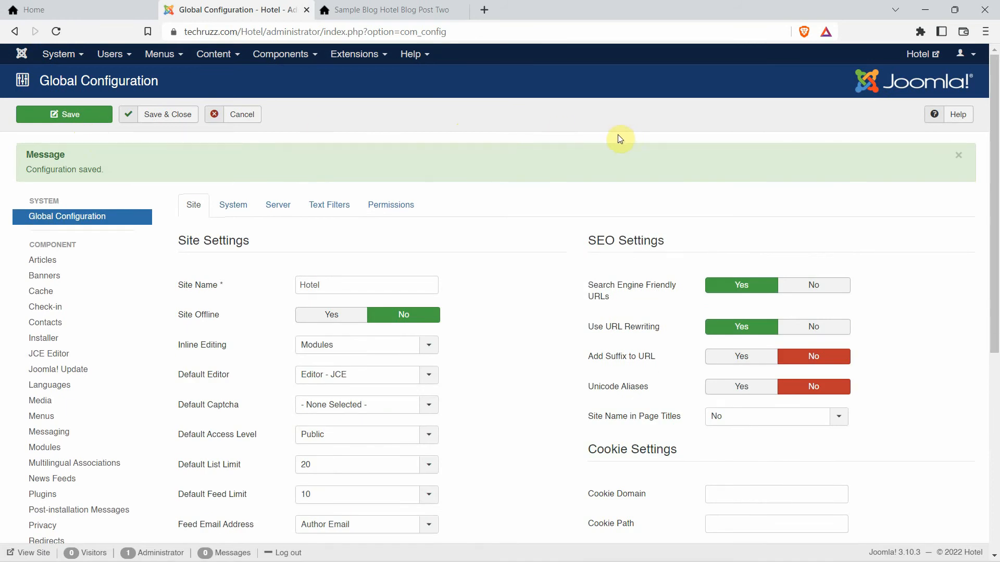
Switch to cPanel and open the public_html folder in File Manager to find the .htaccess file
click(925, 9)
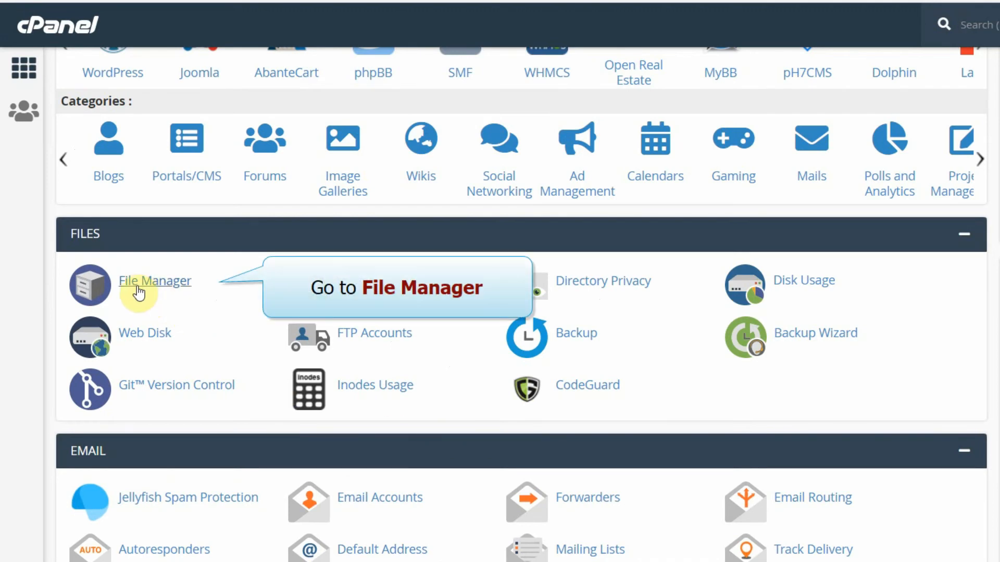
click(171, 290)
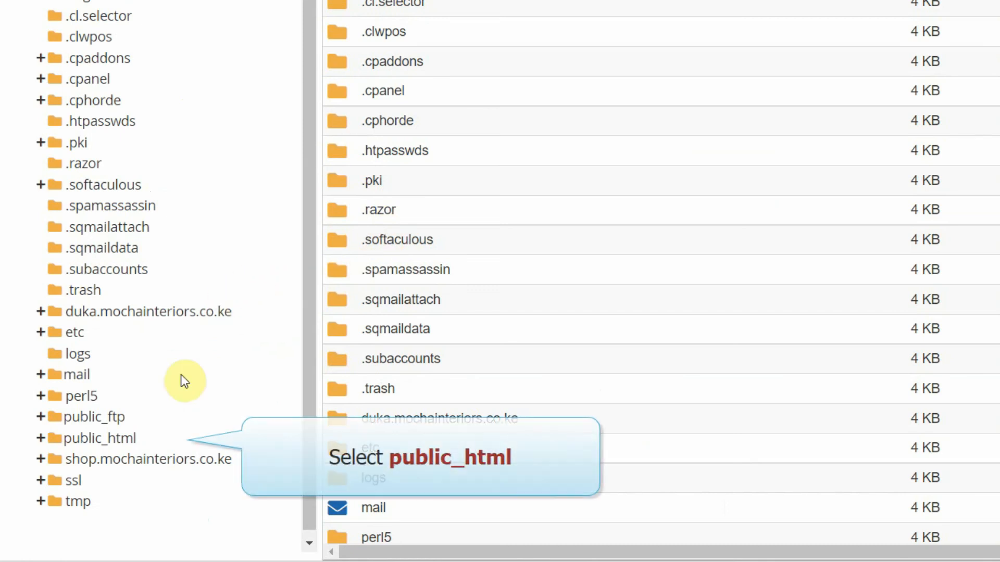
click(112, 439)
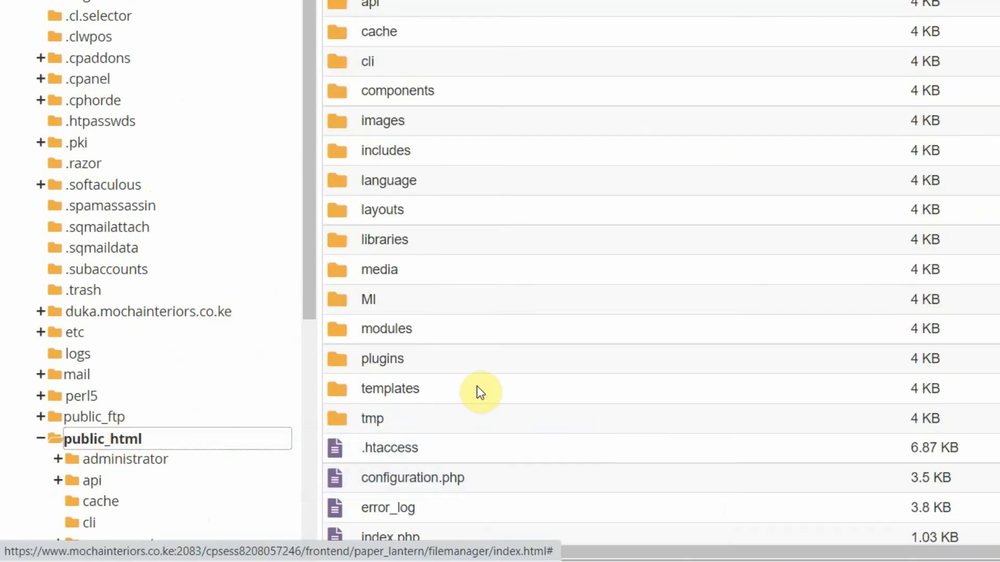
scroll(516, 405, down, 3)
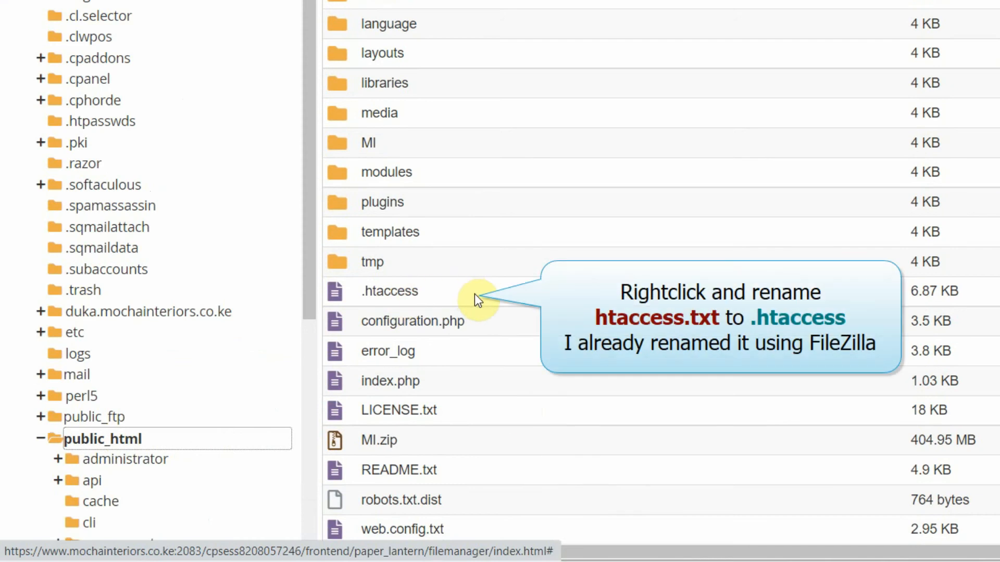
click(474, 294)
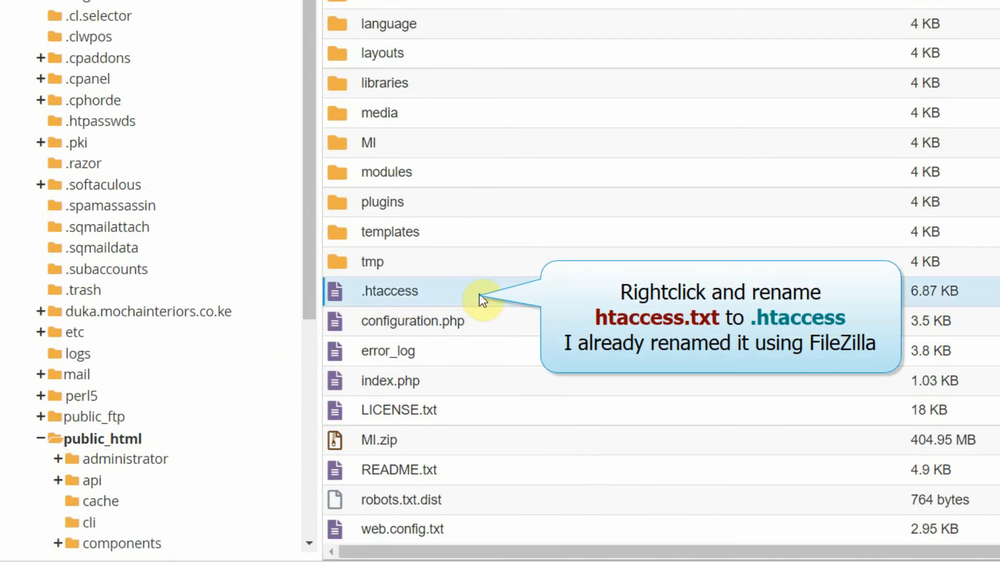
right_click(502, 290)
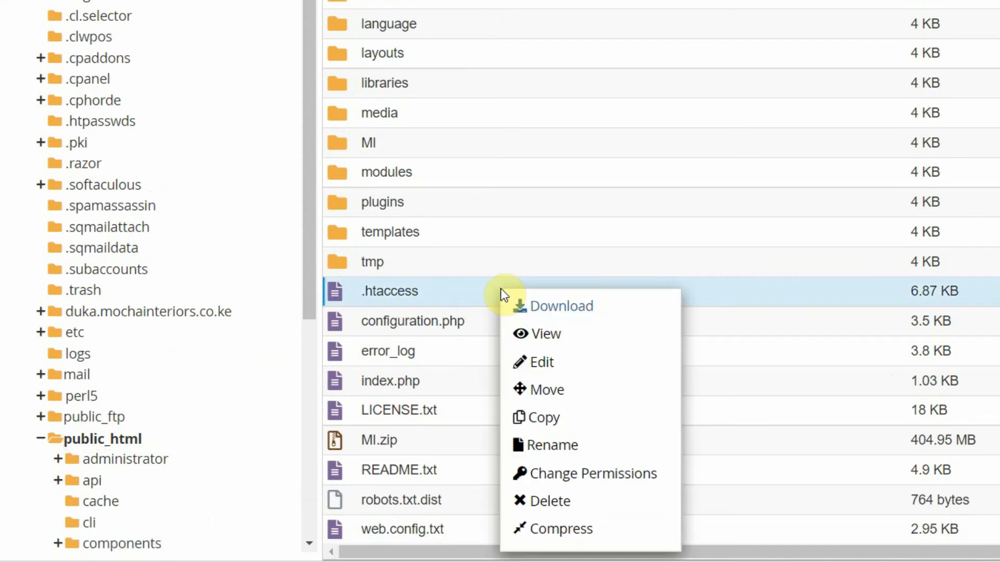
click(590, 448)
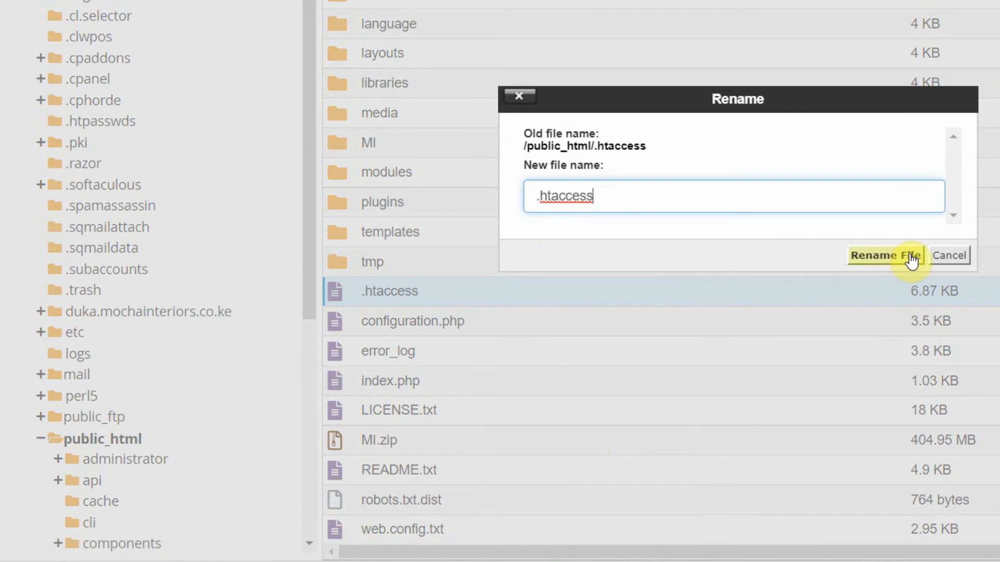
click(956, 262)
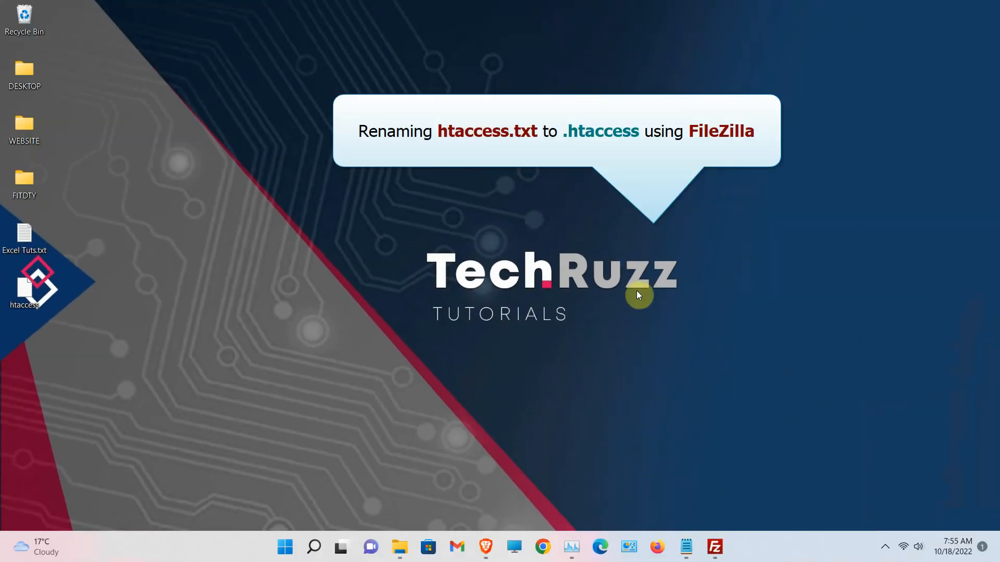
Switch to FileZilla and rename the remote file htaccess.txt in the Hotel folder to .htaccess
click(718, 530)
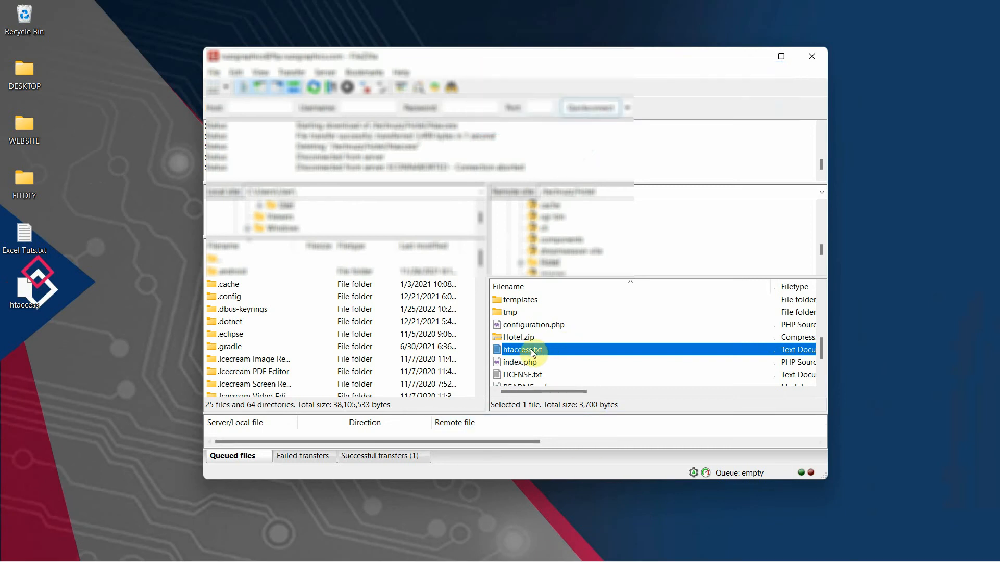
right_click(567, 349)
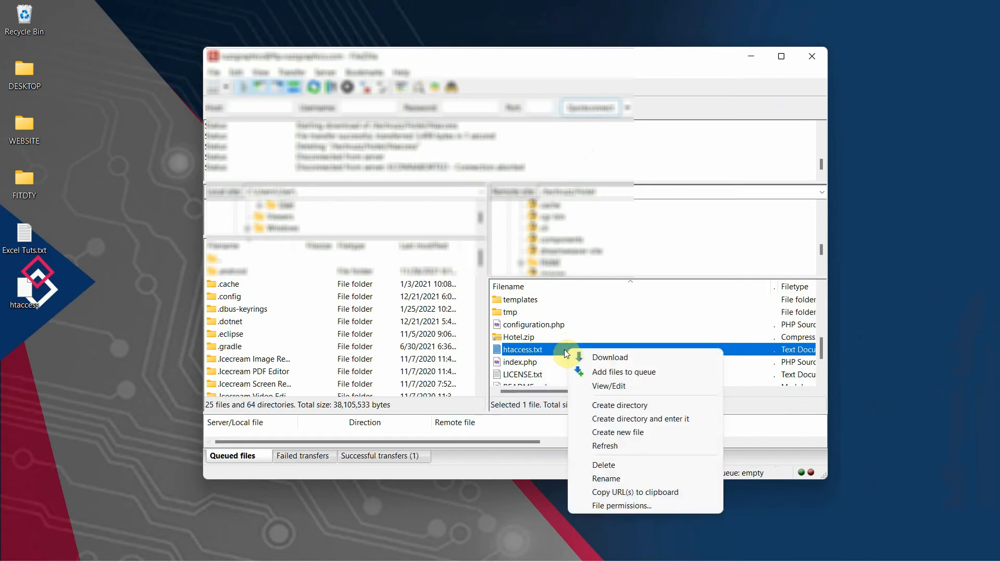
click(606, 478)
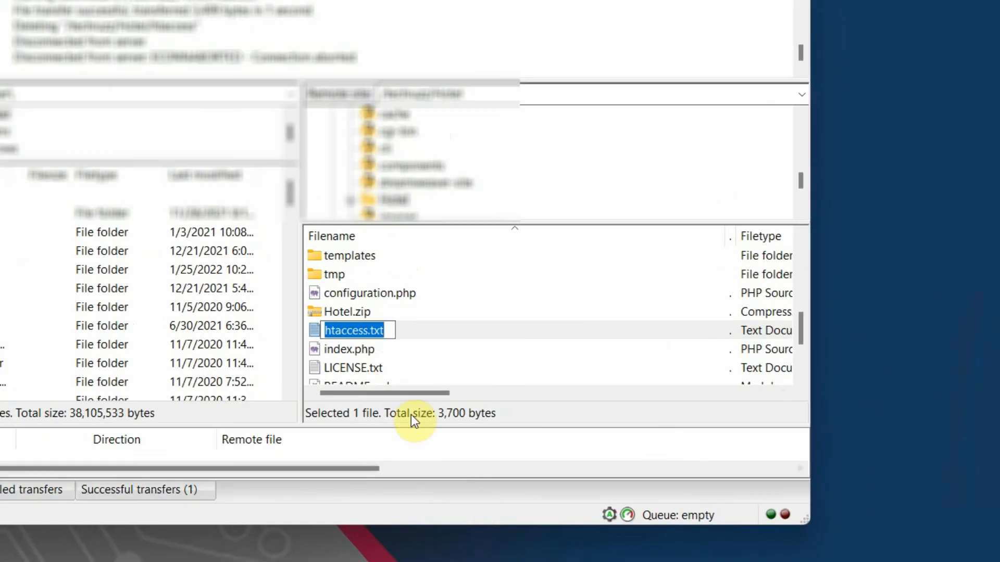
click(388, 330)
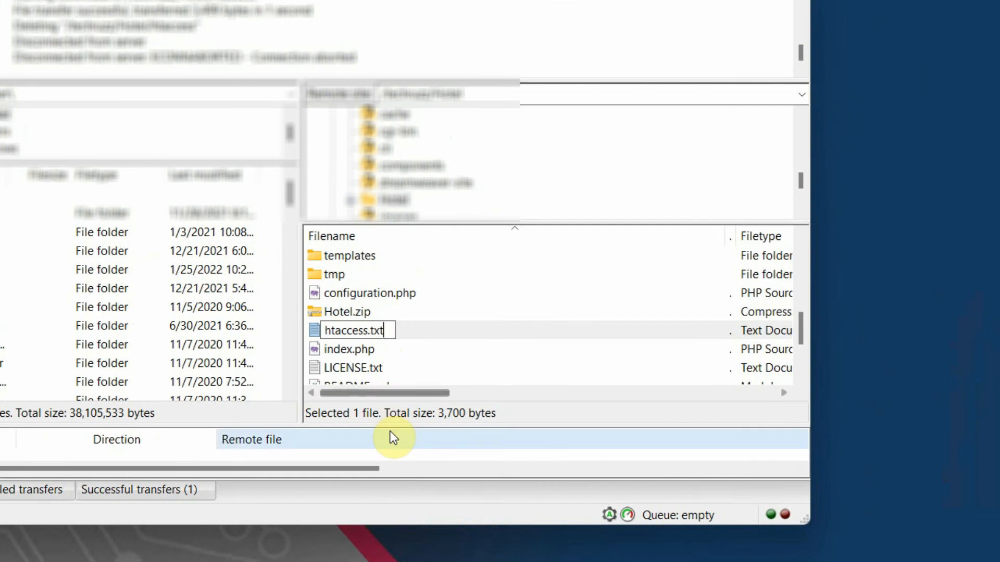
key(BackSpace)
key(BackSpace)
key(BackSpace)
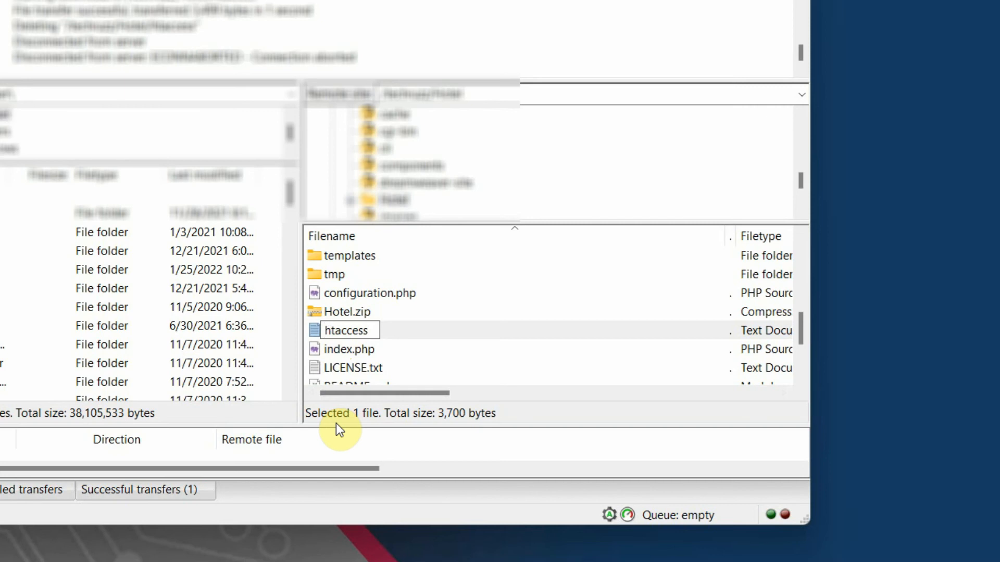
text(.)
click(411, 345)
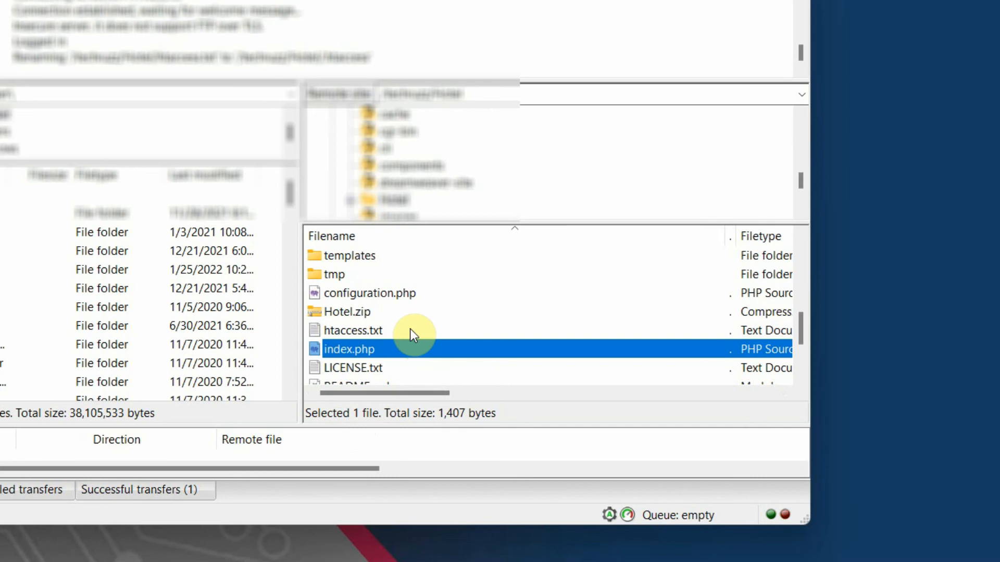
click(411, 331)
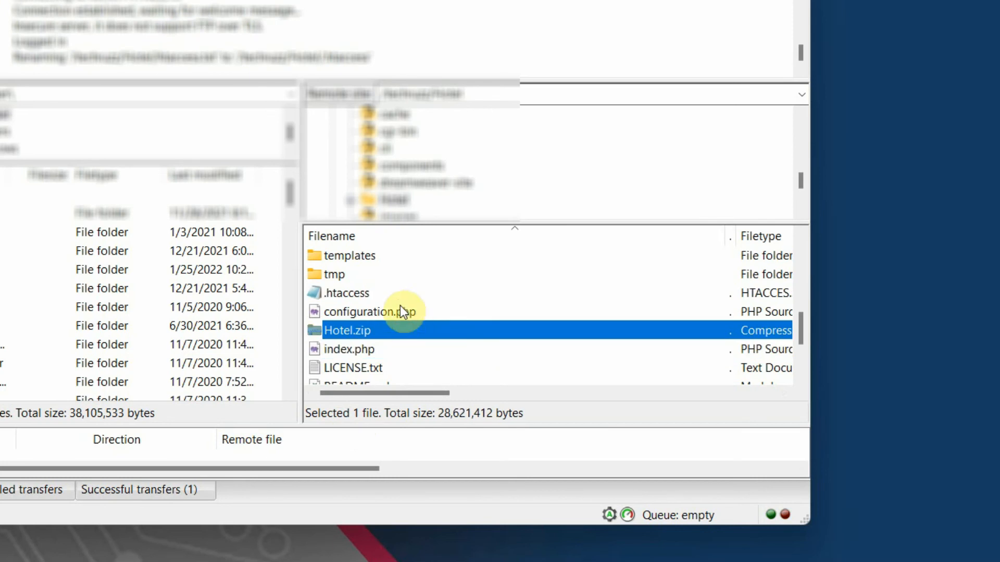
click(386, 291)
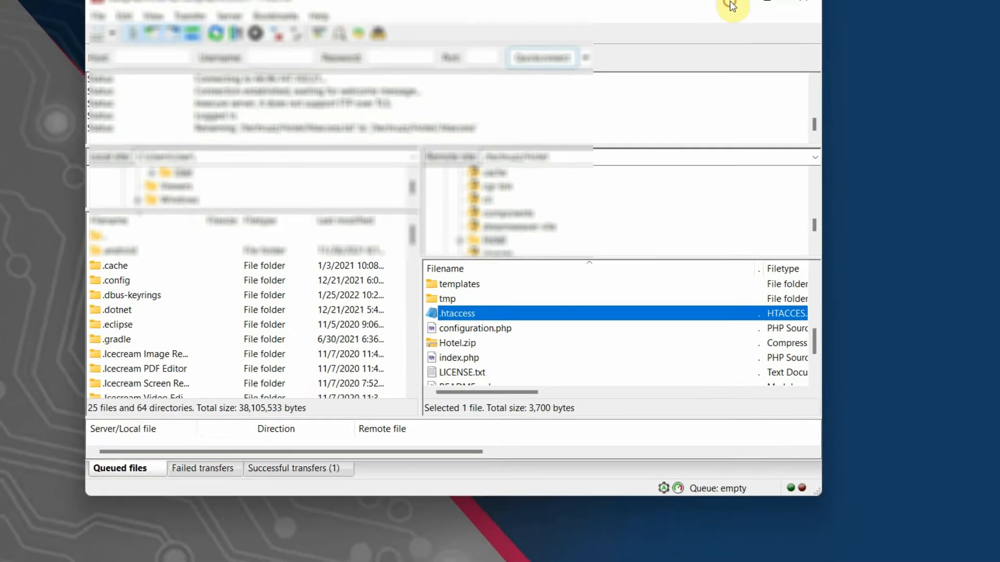
Switch back to the browser and go to the Home page of the hotel website
click(729, 6)
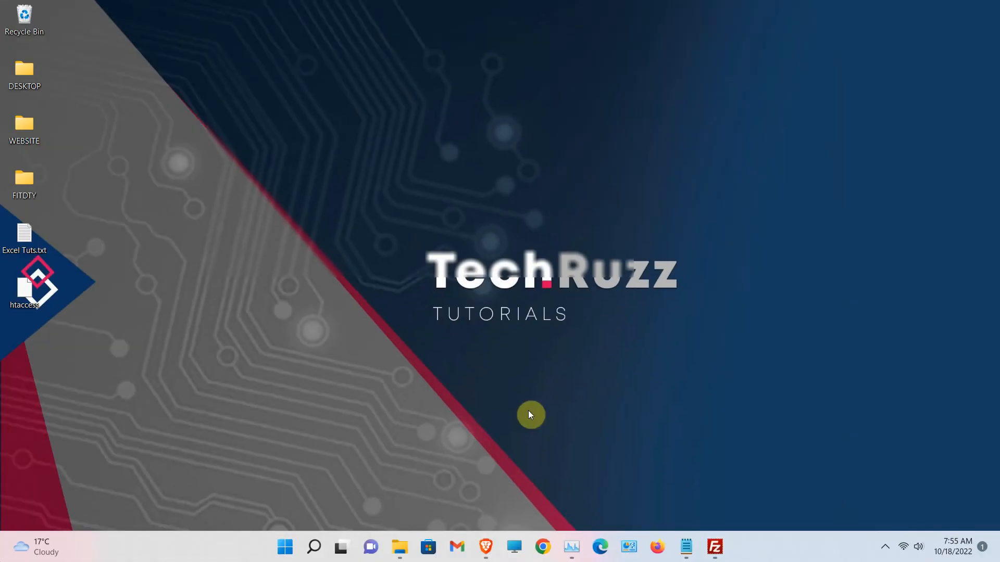
mouse_move(485, 547)
click(573, 481)
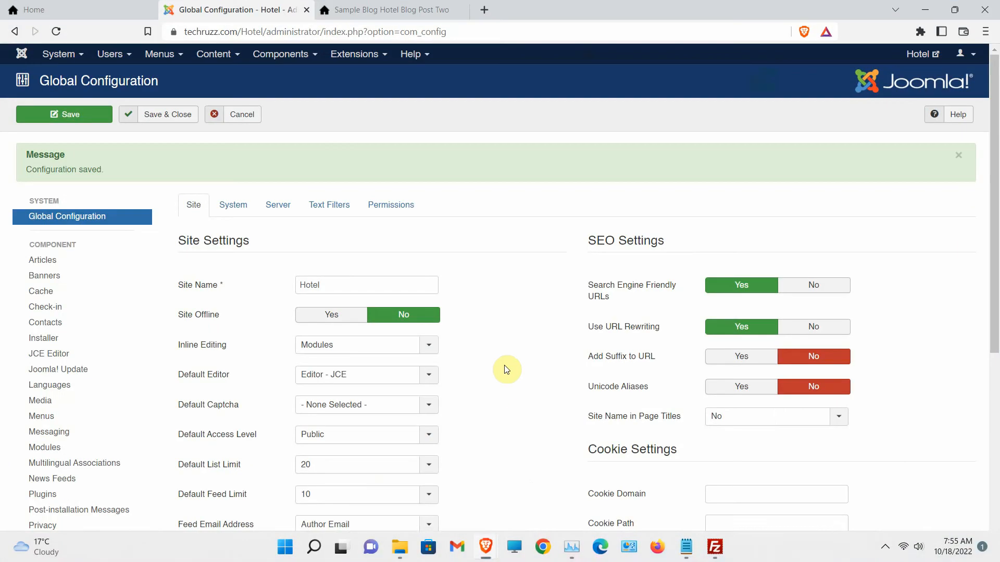
click(394, 14)
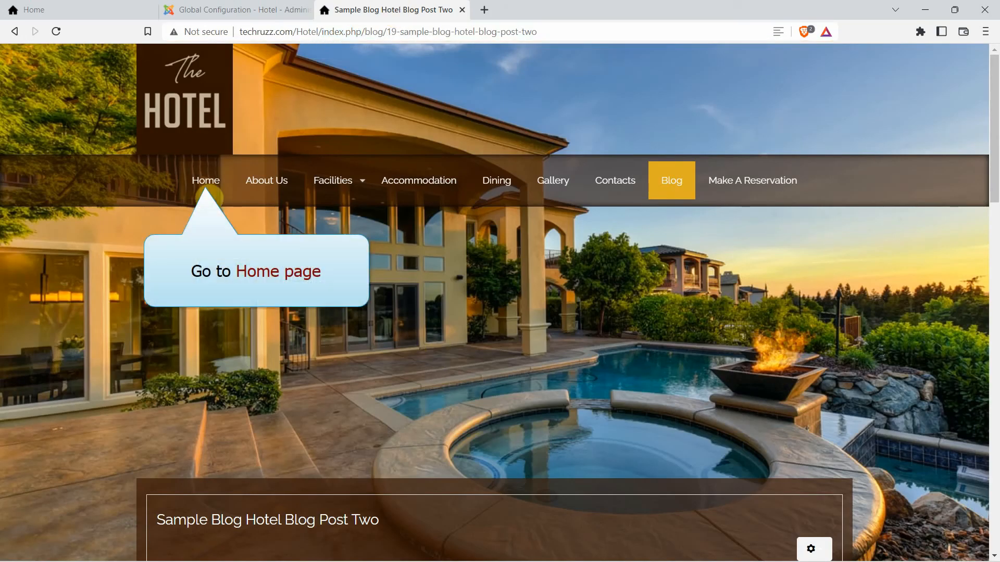
click(207, 182)
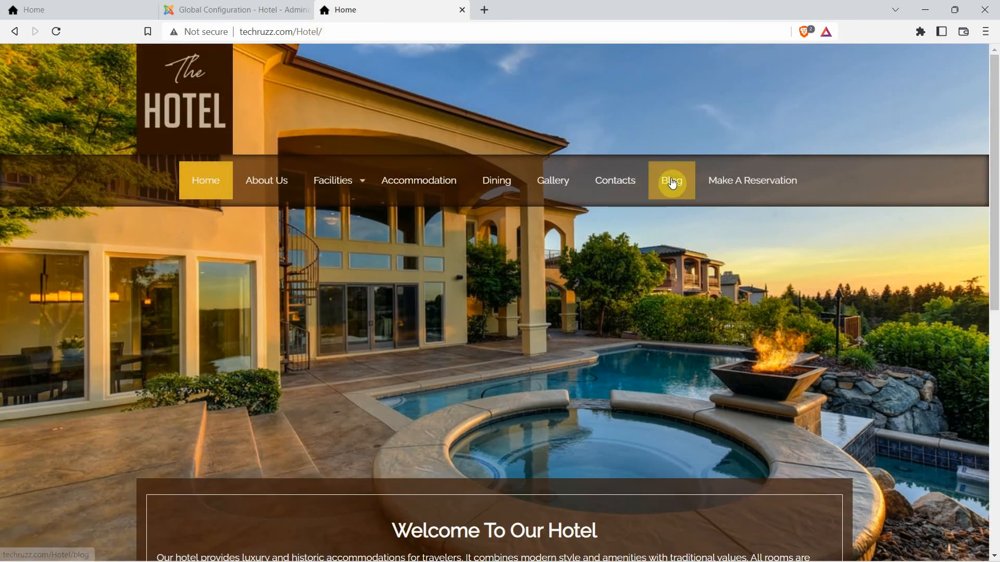
Open Sample Blog Hotel Blog Post Two from the Blog page and examine the number ID in its URL
click(672, 182)
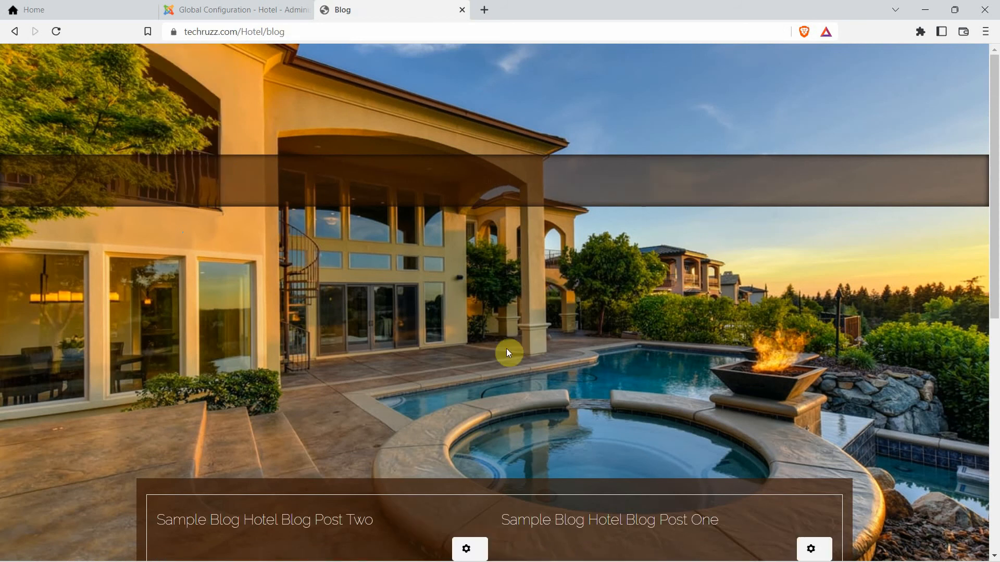
scroll(484, 363, down, 9)
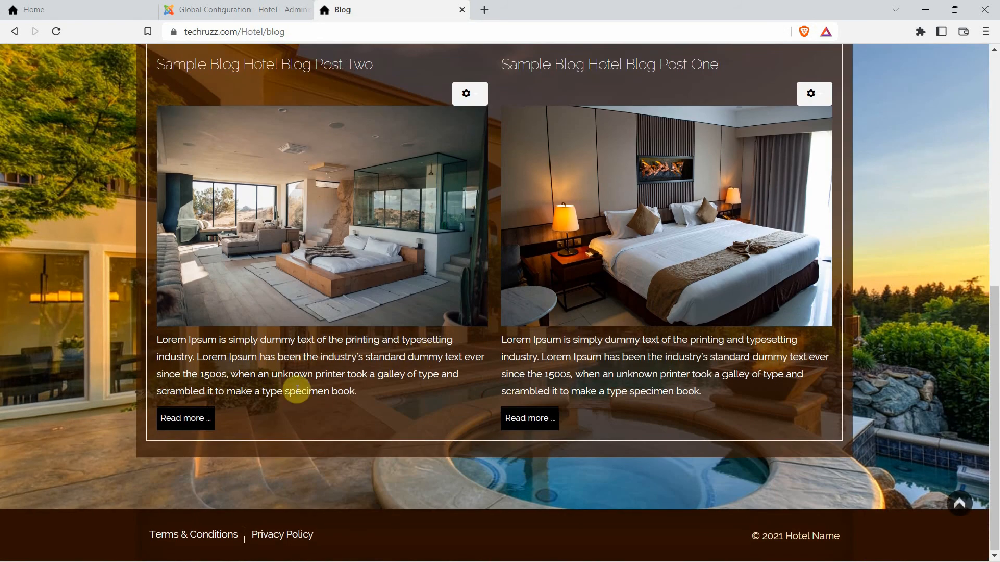
click(197, 420)
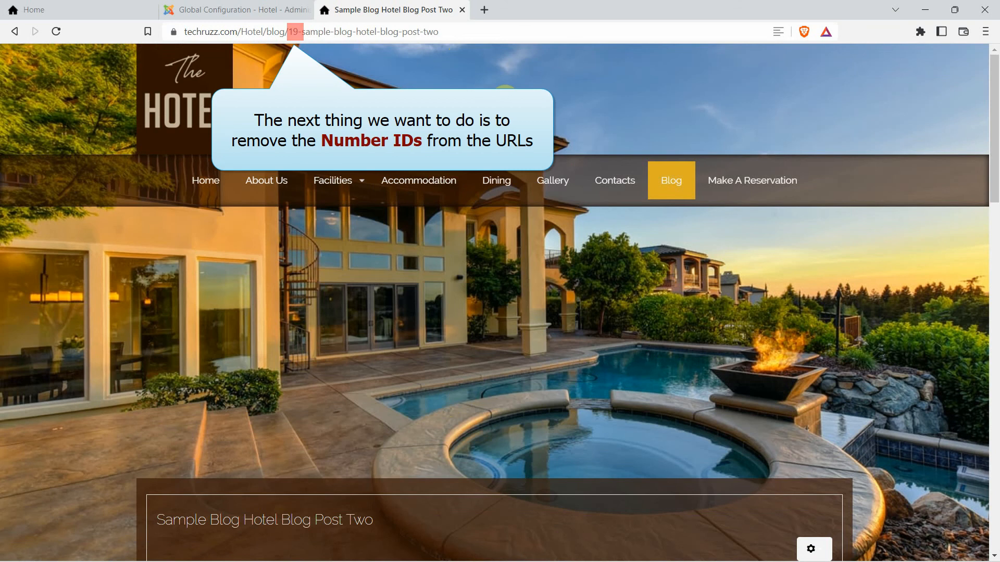
double_click(292, 32)
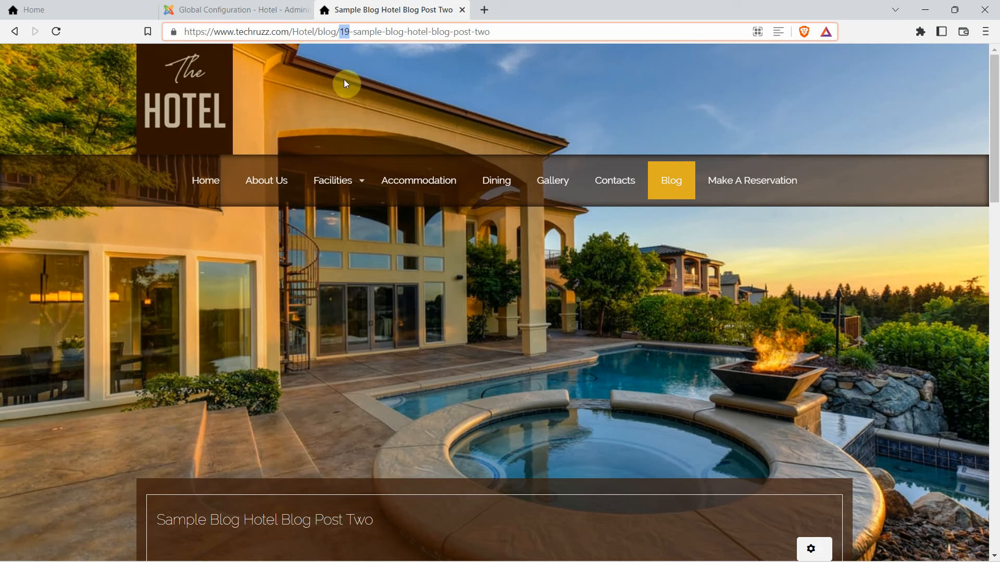
Switch to the Joomla administrator and open the Integration settings in the Articles options
click(235, 6)
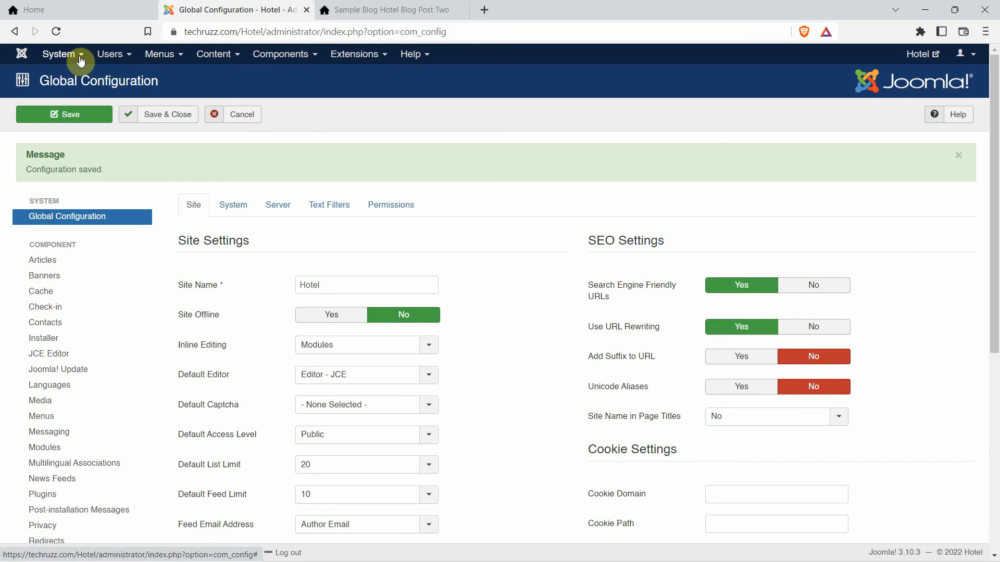
click(238, 62)
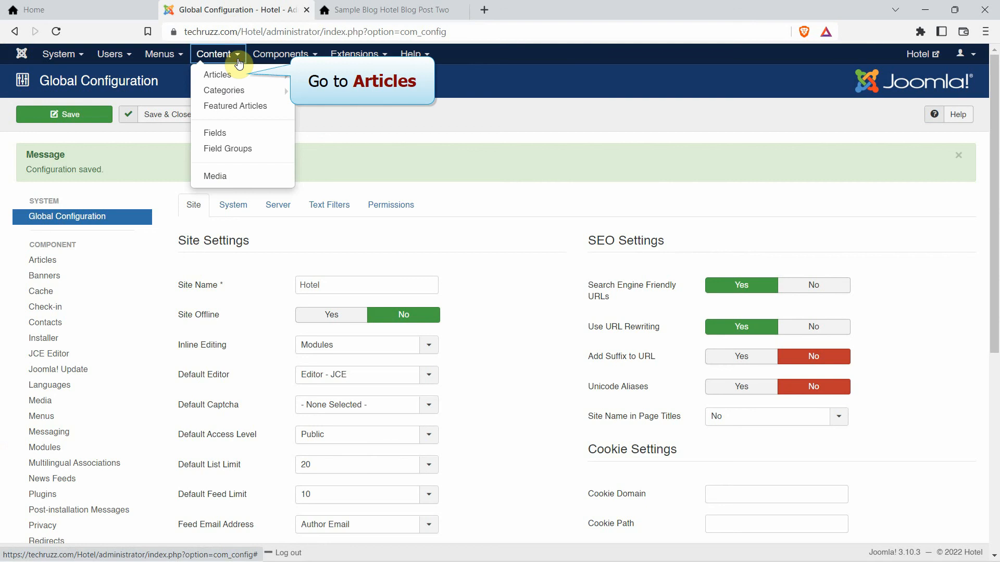
click(240, 77)
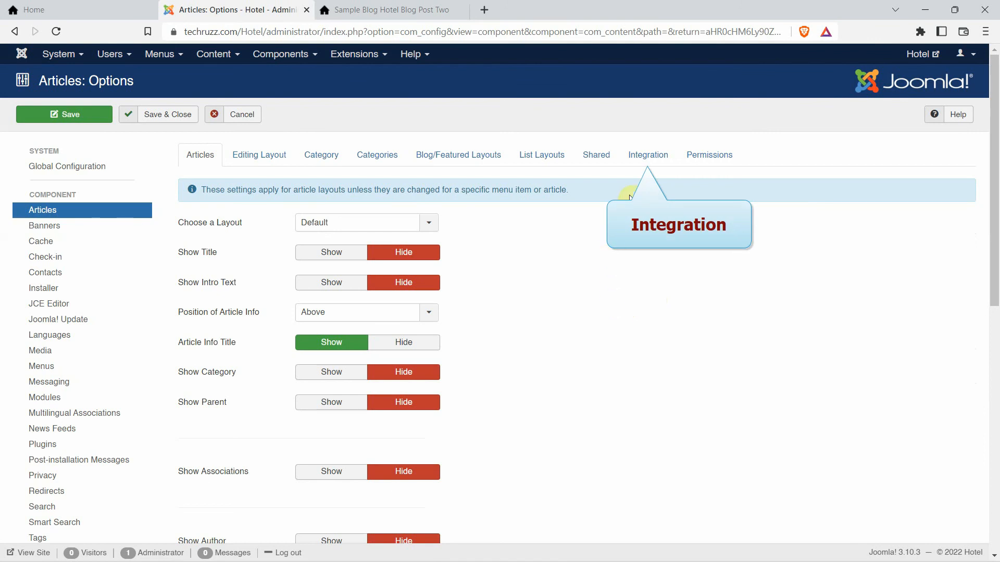
click(647, 162)
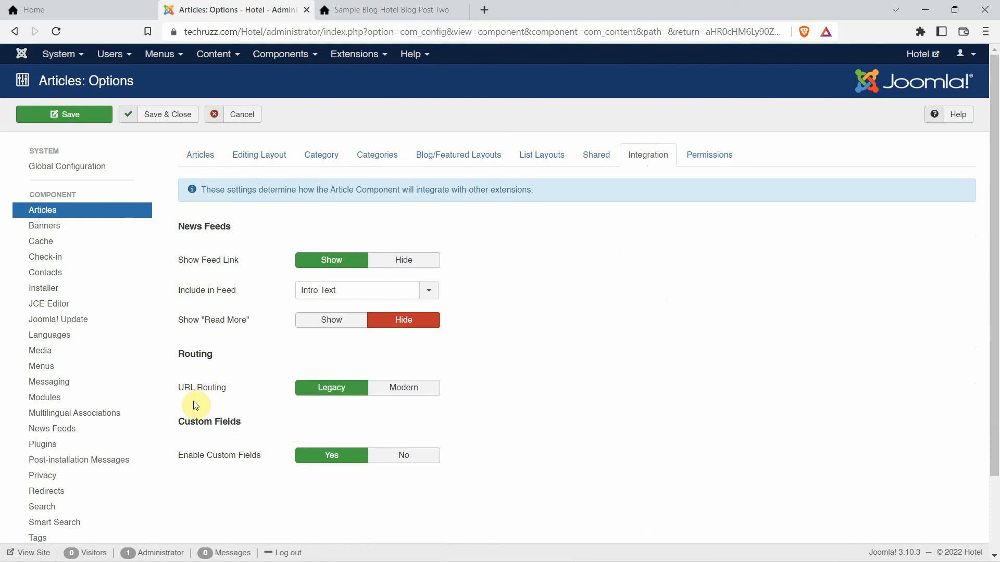
Set URL Routing to Modern, set Remove IDs from URLs to Yes, and save the article options
click(405, 389)
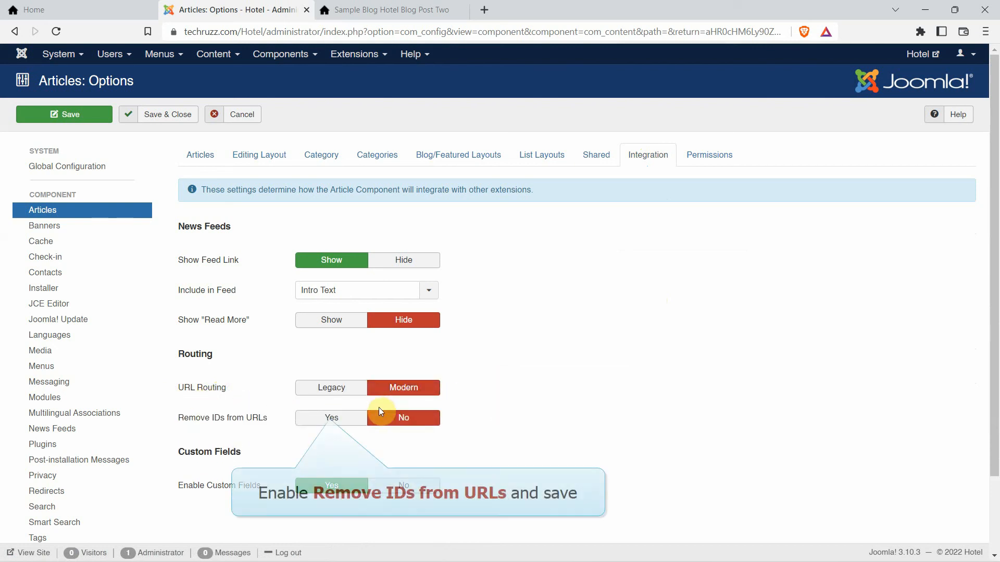
click(319, 424)
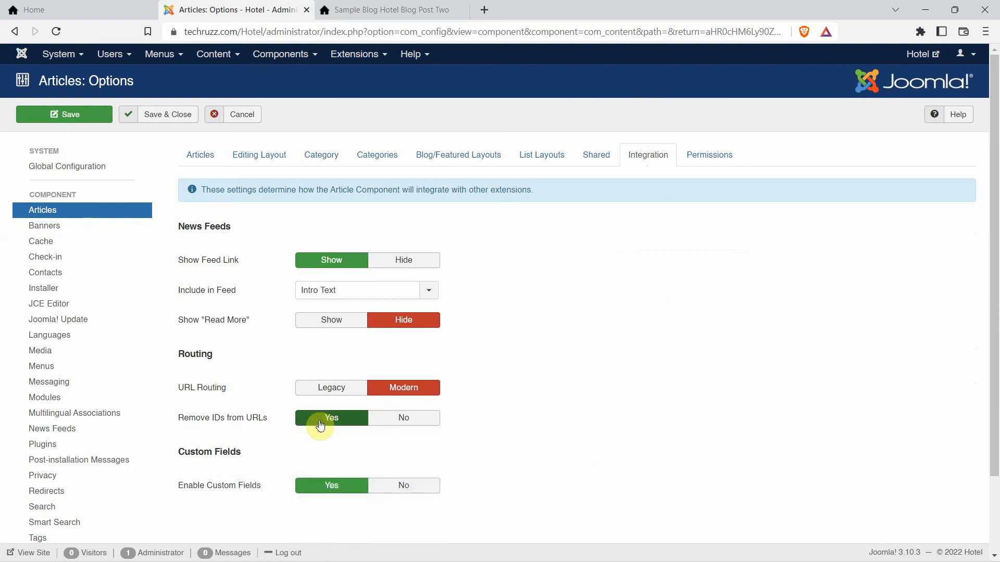
click(79, 115)
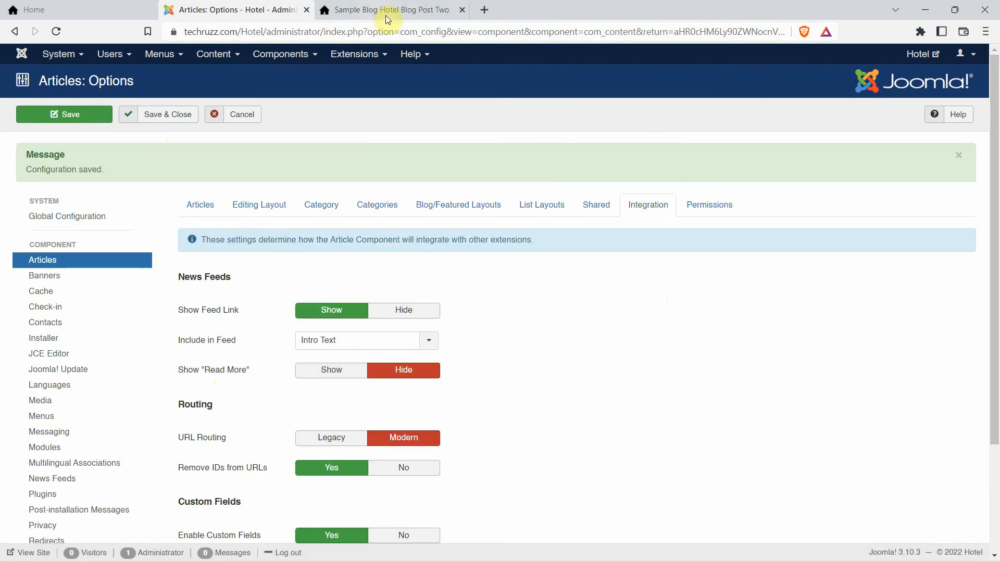
Return to the hotel website's Blog page and reopen Sample Blog Hotel Blog Post Two to check its URL for the number ID
click(400, 10)
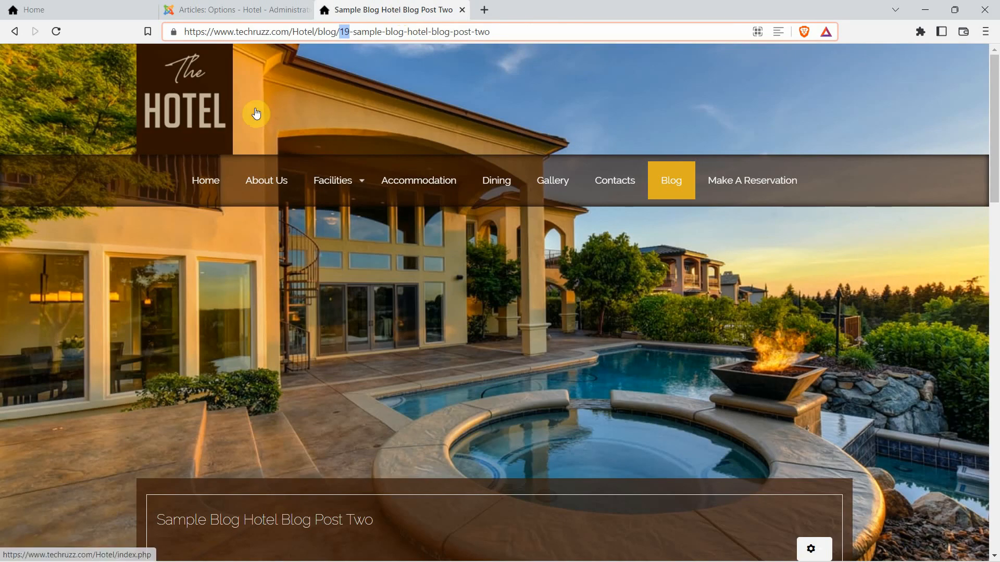
click(517, 370)
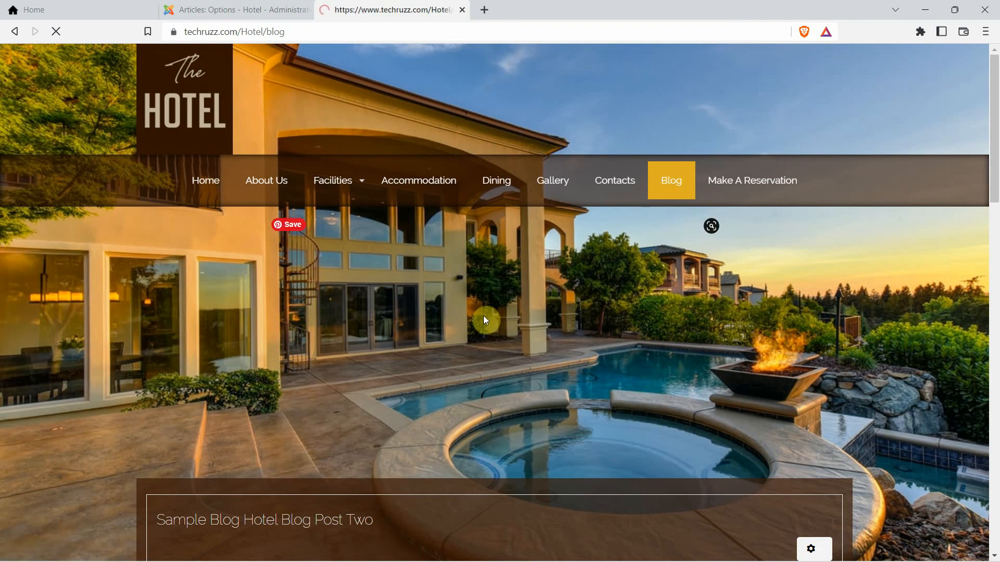
scroll(403, 327, down, 8)
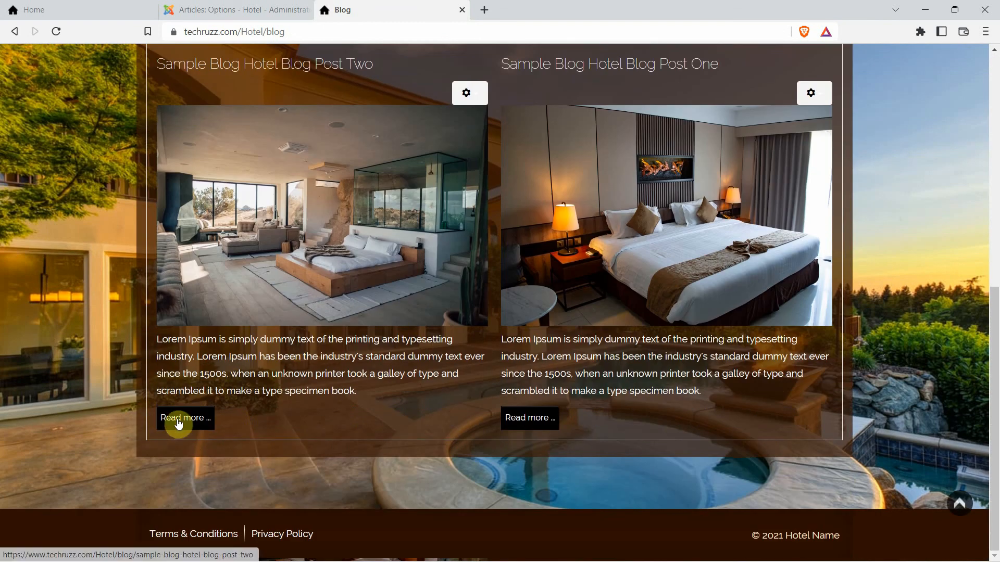
click(178, 423)
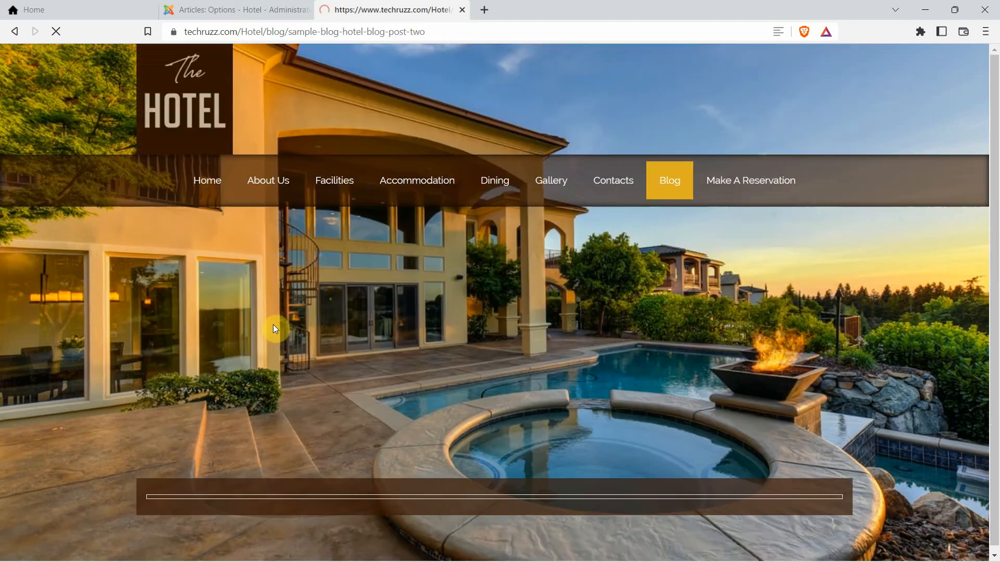